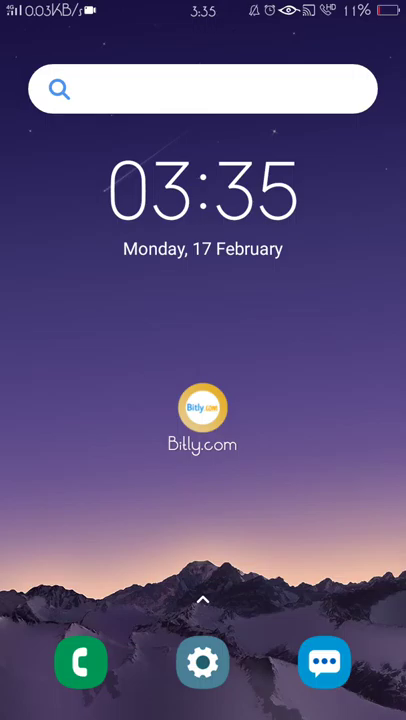
# Launch the Bitly.com app from the Android home screen
pyautogui.moveTo(250, 450); pyautogui.dragTo(200, 450)
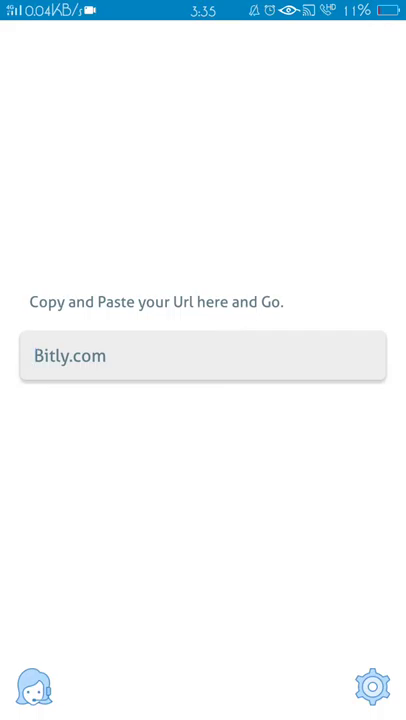
pyautogui.click(34, 356)
pyautogui.click(39, 319)
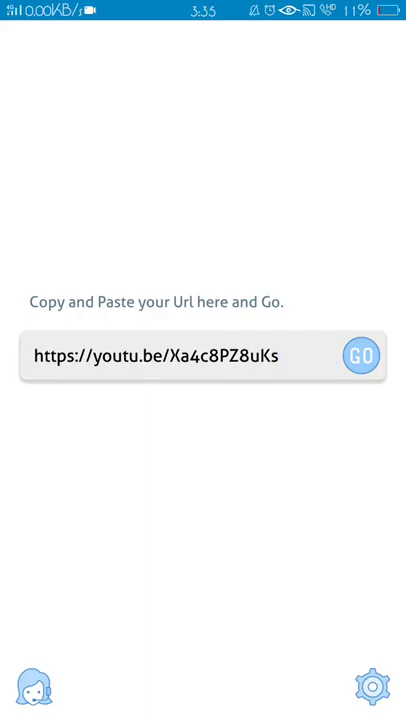
pyautogui.click(65, 356)
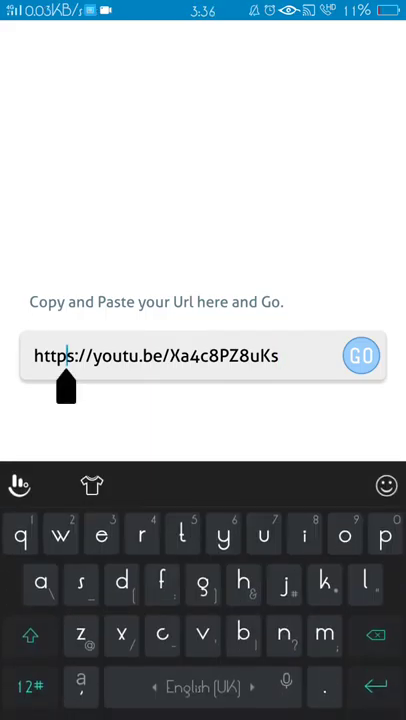
pyautogui.press('BackSpace')
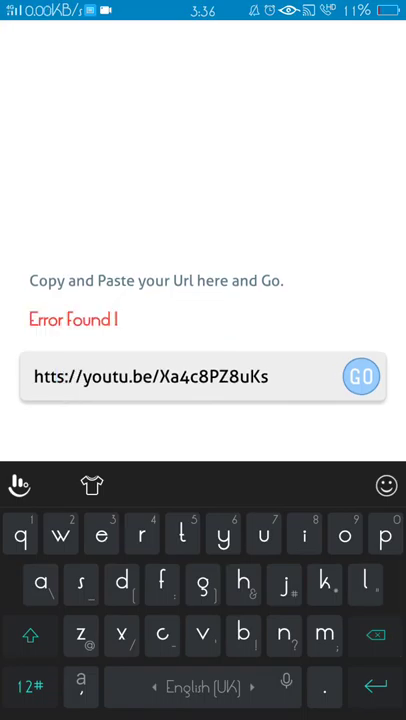
pyautogui.write('p')
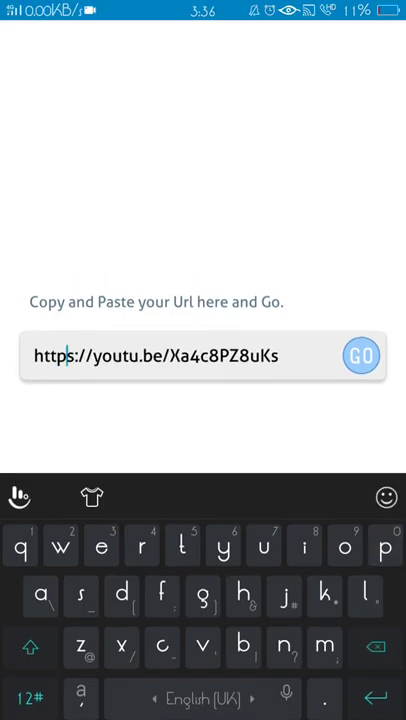
pyautogui.press('Escape')
# Turn mobile data off from Android quick settings
pyautogui.moveTo(203, 5); pyautogui.dragTo(203, 150)
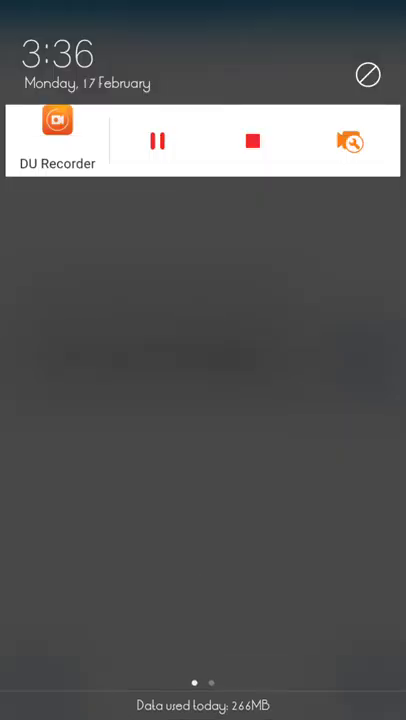
pyautogui.moveTo(320, 400); pyautogui.dragTo(80, 400)
pyautogui.click(83, 113)
pyautogui.moveTo(203, 600); pyautogui.dragTo(203, 100)
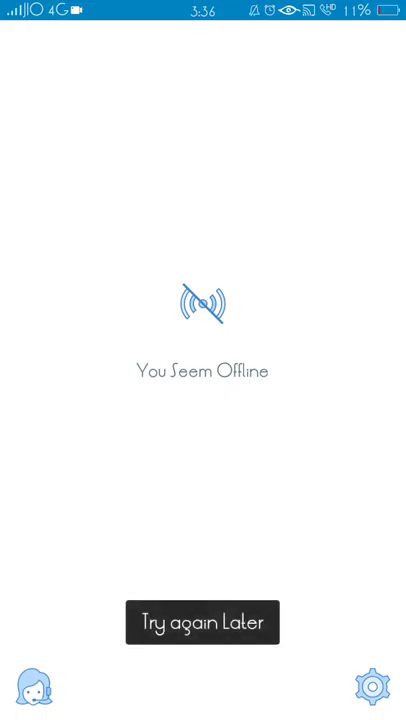
# Turn mobile data back on in quick settings and return to Bitly
pyautogui.moveTo(203, 5); pyautogui.dragTo(203, 450)
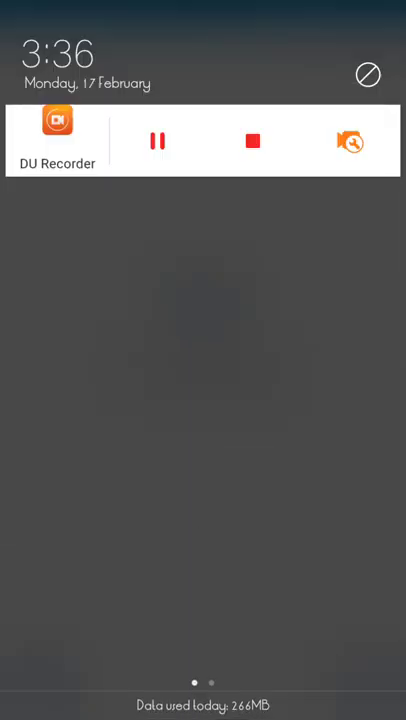
pyautogui.moveTo(320, 400); pyautogui.dragTo(80, 400)
pyautogui.click(83, 112)
pyautogui.moveTo(203, 620); pyautogui.dragTo(203, 100)
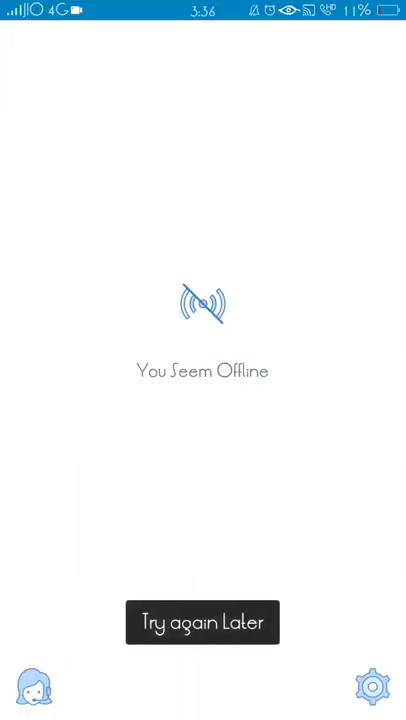
pyautogui.moveTo(203, 5); pyautogui.dragTo(203, 500)
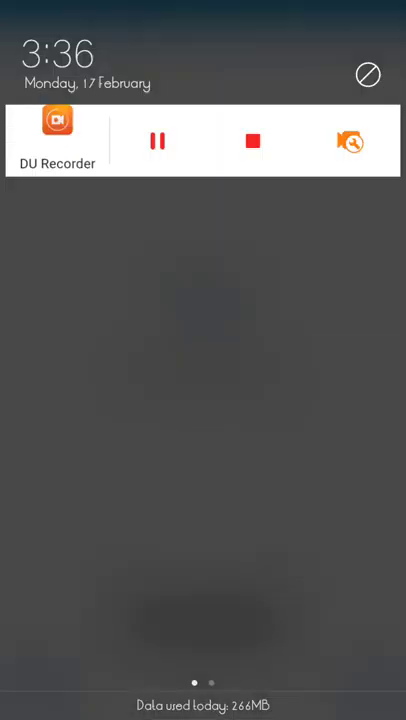
pyautogui.moveTo(320, 400); pyautogui.dragTo(80, 400)
pyautogui.click(83, 113)
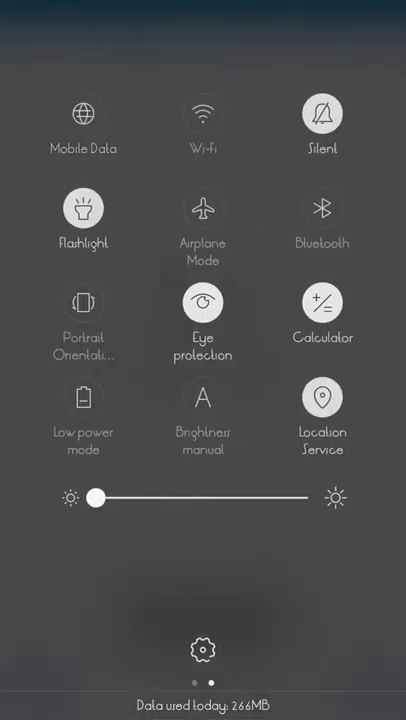
pyautogui.moveTo(203, 600); pyautogui.dragTo(203, 150)
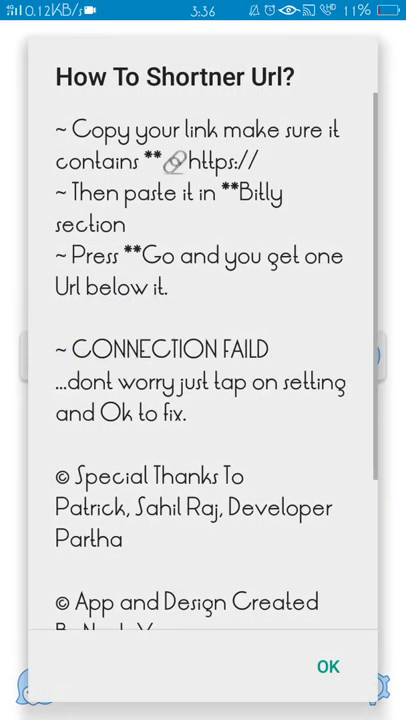
pyautogui.scroll(-3, 203, 380)
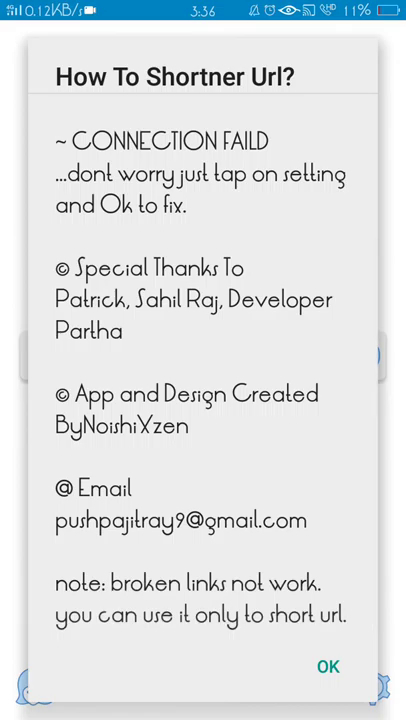
pyautogui.scroll(3, 203, 380)
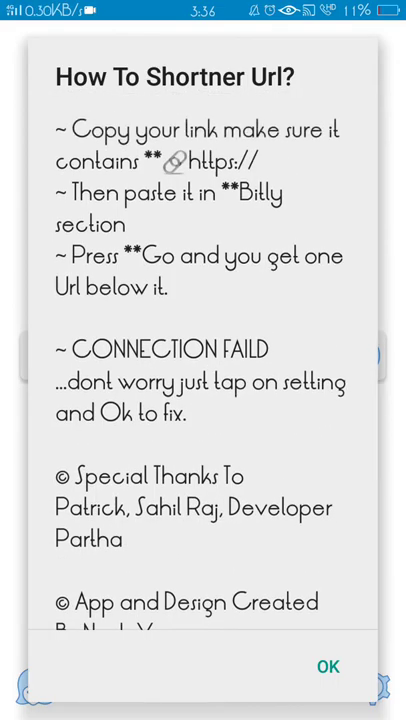
pyautogui.scroll(-3, 203, 380)
pyautogui.scroll(3, 203, 380)
pyautogui.click(328, 666)
pyautogui.click(372, 686)
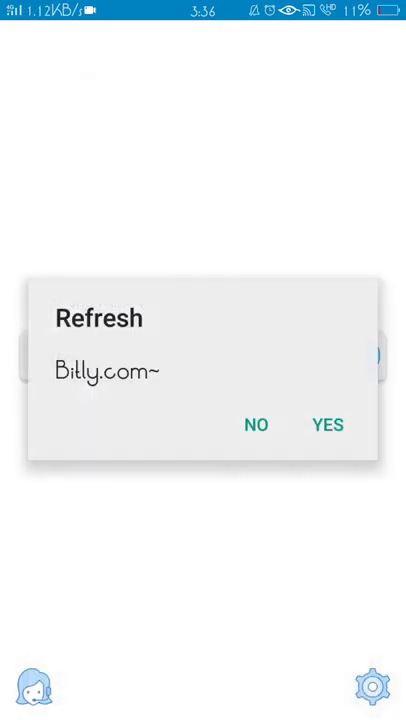
pyautogui.click(328, 424)
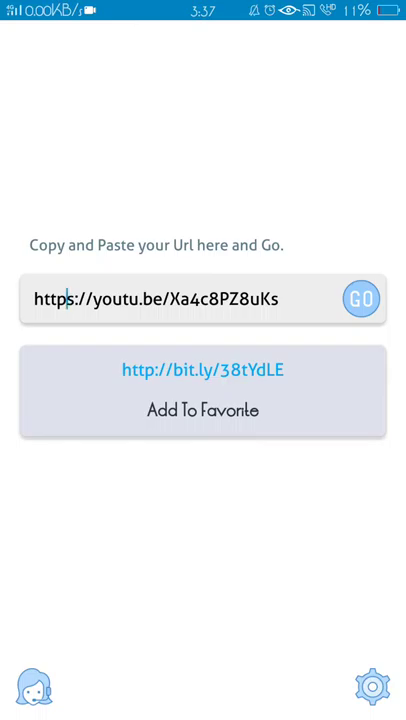
pyautogui.click(203, 375)
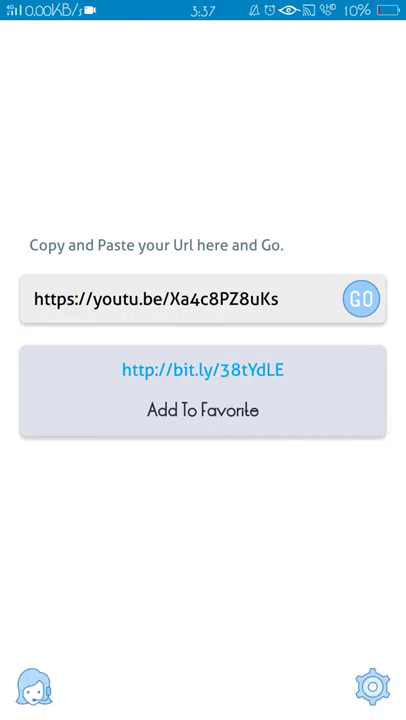
pyautogui.press('super')
pyautogui.moveTo(100, 350); pyautogui.dragTo(350, 350)
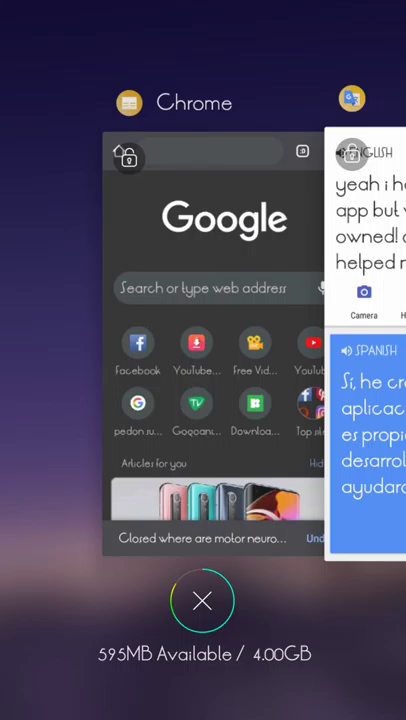
# Load the copied bit.ly link from Chrome's address bar
pyautogui.click(215, 350)
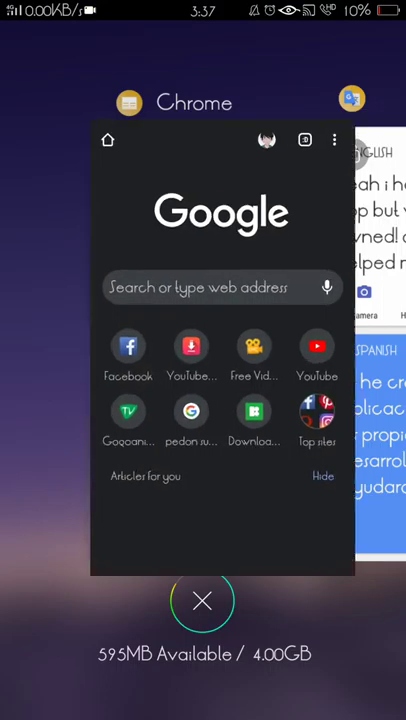
pyautogui.click(196, 273)
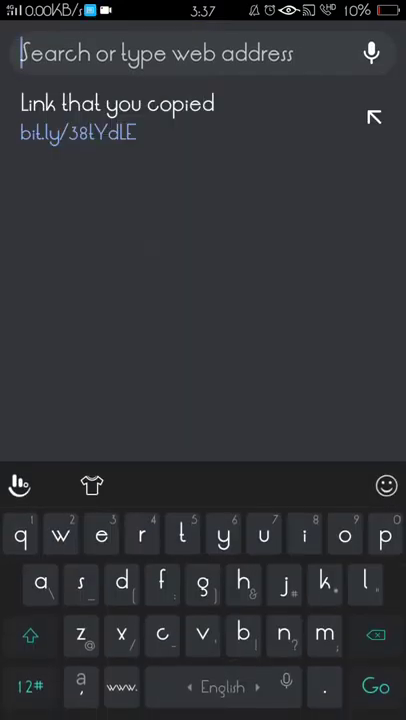
pyautogui.click(30, 53)
pyautogui.click(39, 106)
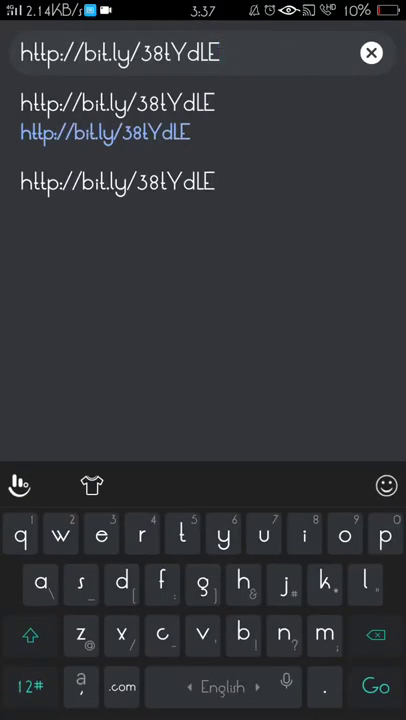
pyautogui.press('Return')
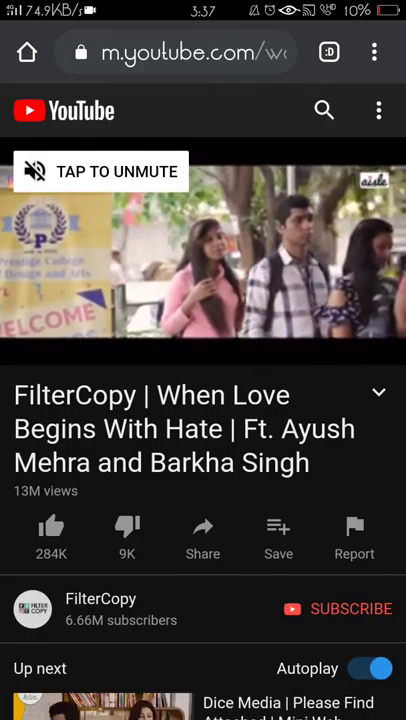
# Close the FilterCopy YouTube tab and return to Bitly.com
pyautogui.click(329, 52)
pyautogui.moveTo(150, 560); pyautogui.dragTo(400, 560)
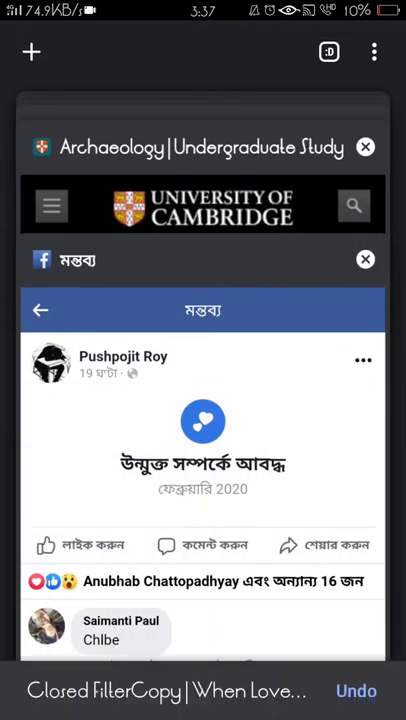
pyautogui.click(31, 52)
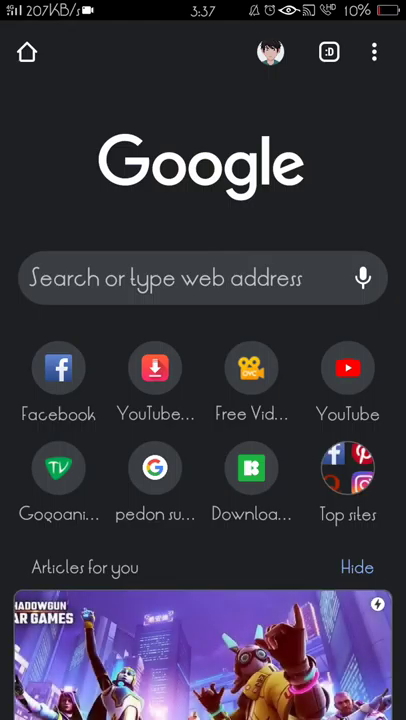
pyautogui.moveTo(203, 715); pyautogui.dragTo(203, 450)
pyautogui.click(213, 320)
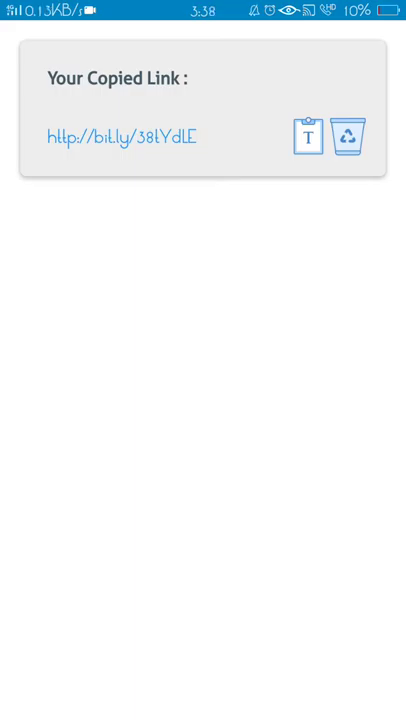
pyautogui.click(121, 137)
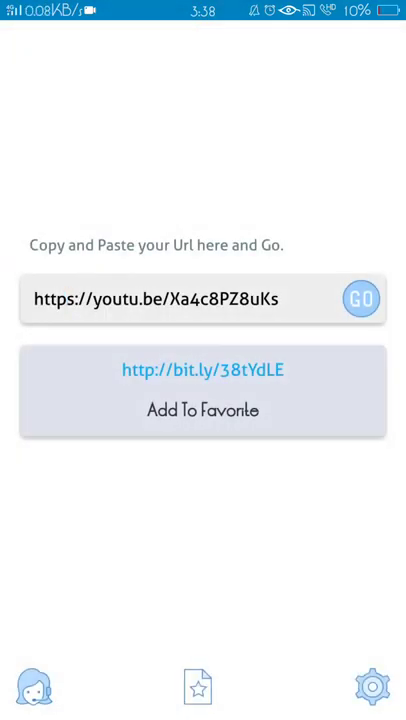
pyautogui.scroll(3, 203, 400)
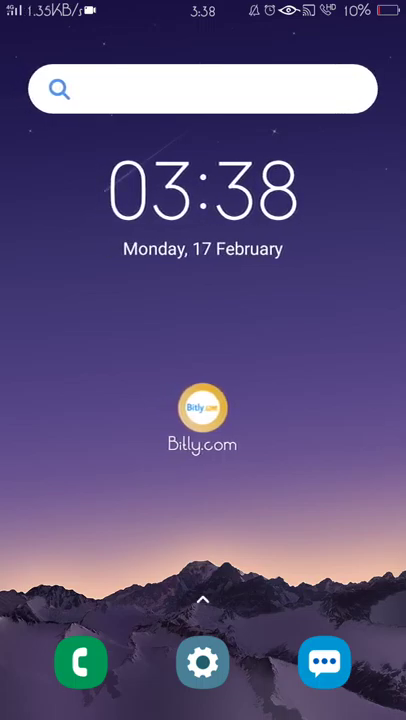
pyautogui.moveTo(300, 400); pyautogui.dragTo(200, 400)
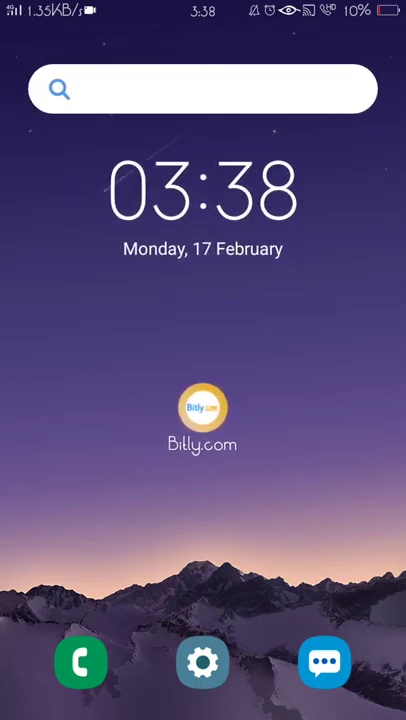